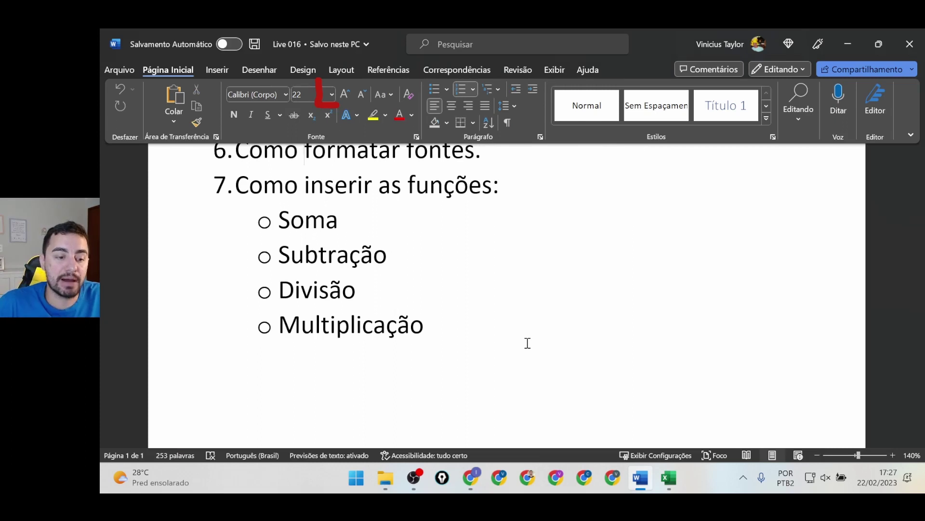
Indent numbered items 6 and 7, including 'Como inserir as funções:', slightly further right
mouse_move(232, 183)
mouse_down()
mouse_move(434, 201)
mouse_move(236, 202)
mouse_up()
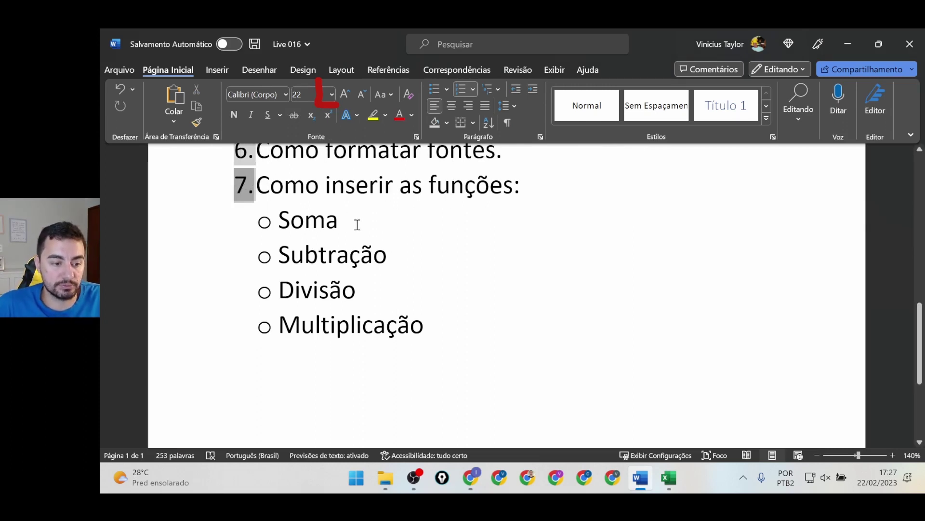
click(463, 237)
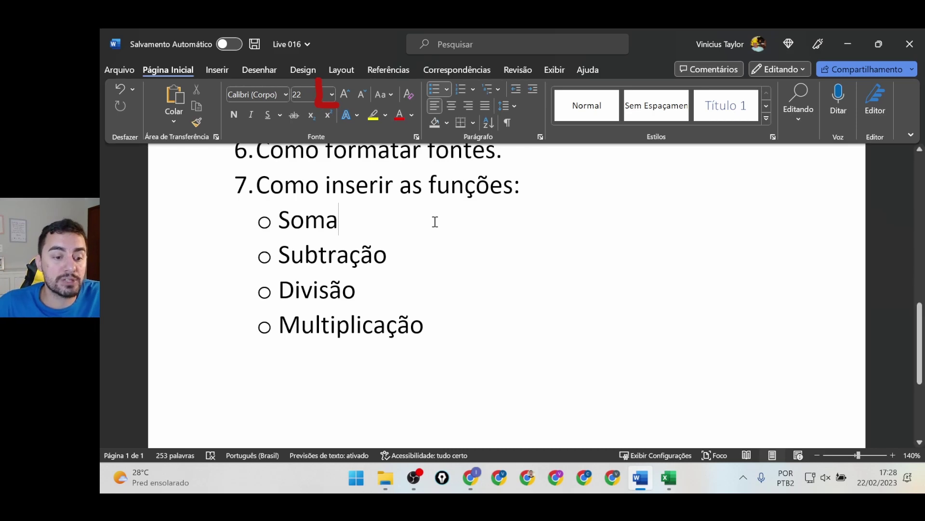
drag(263, 184, 519, 188)
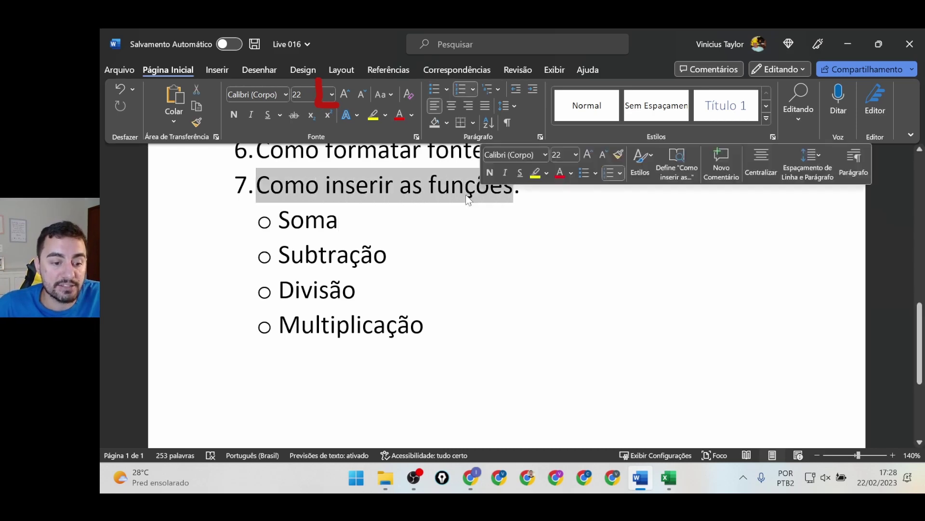
click(267, 187)
click(252, 189)
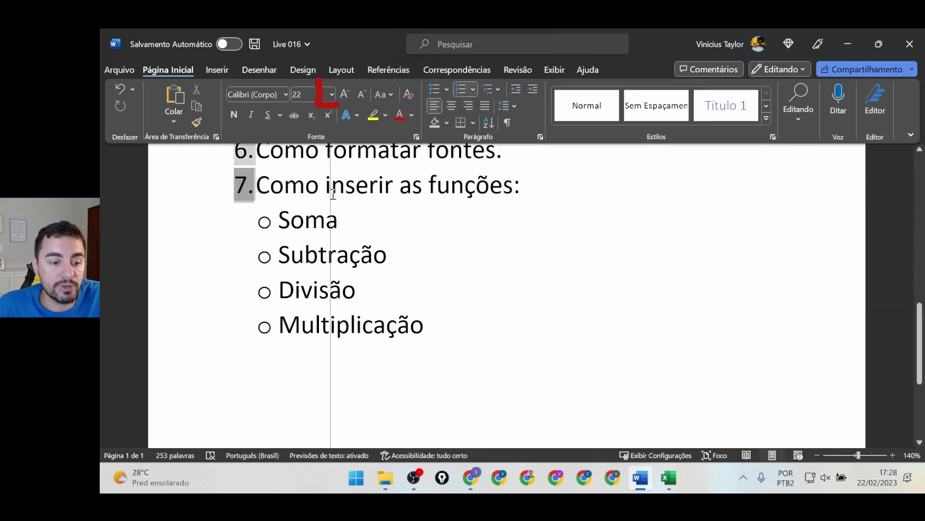
drag(359, 226, 285, 227)
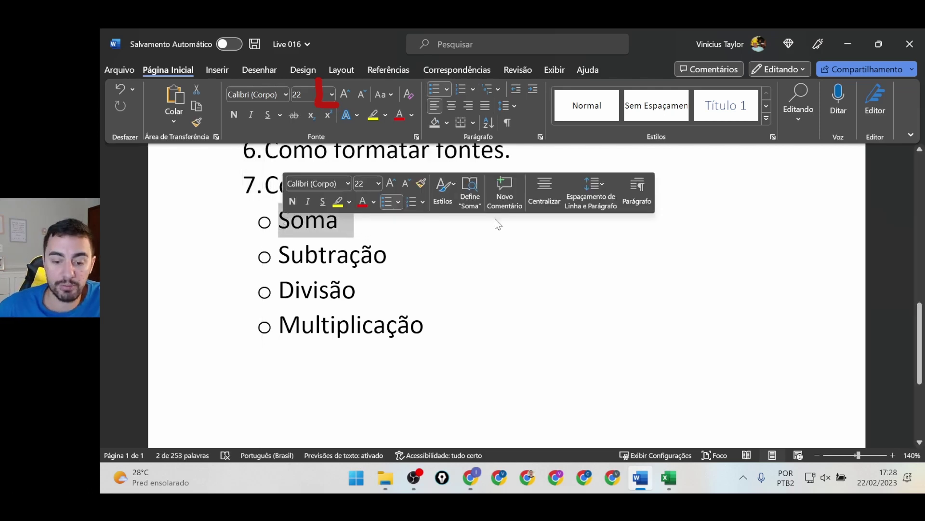
click(668, 477)
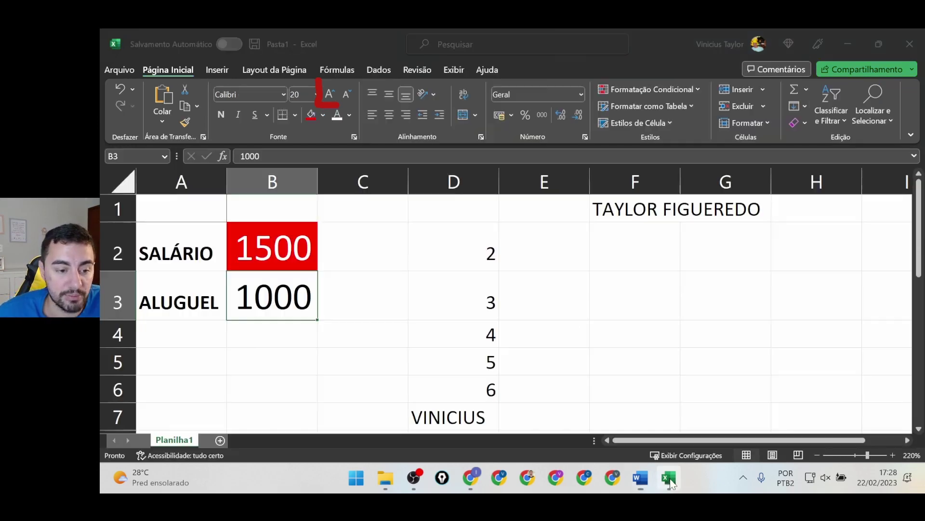
click(501, 298)
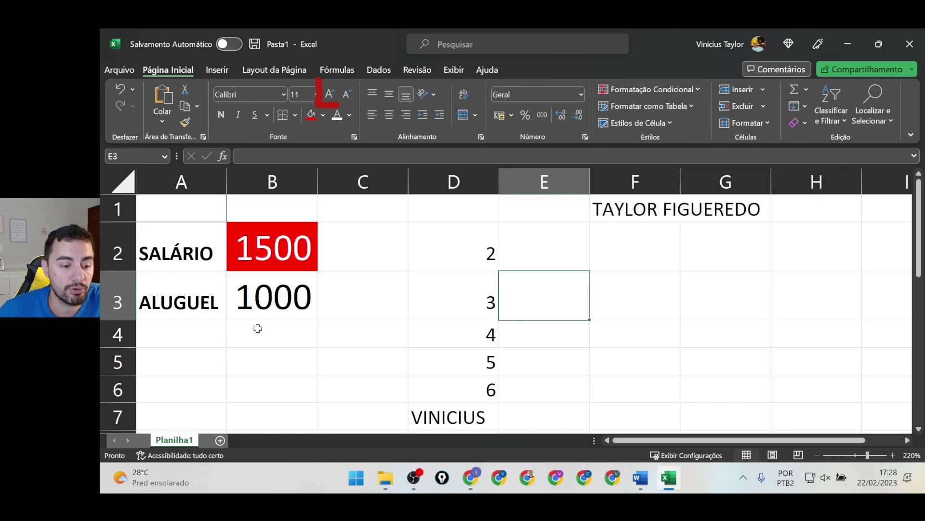
click(241, 332)
drag(381, 260, 289, 255)
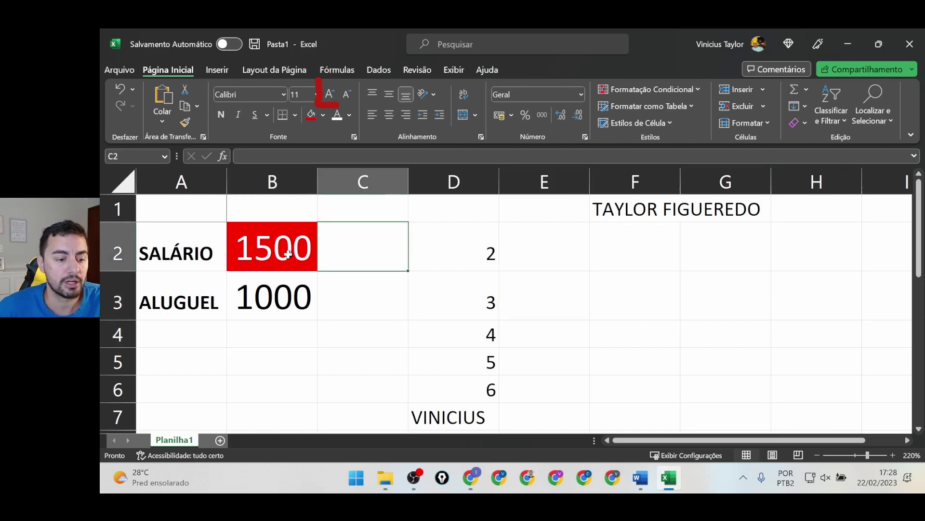
click(277, 254)
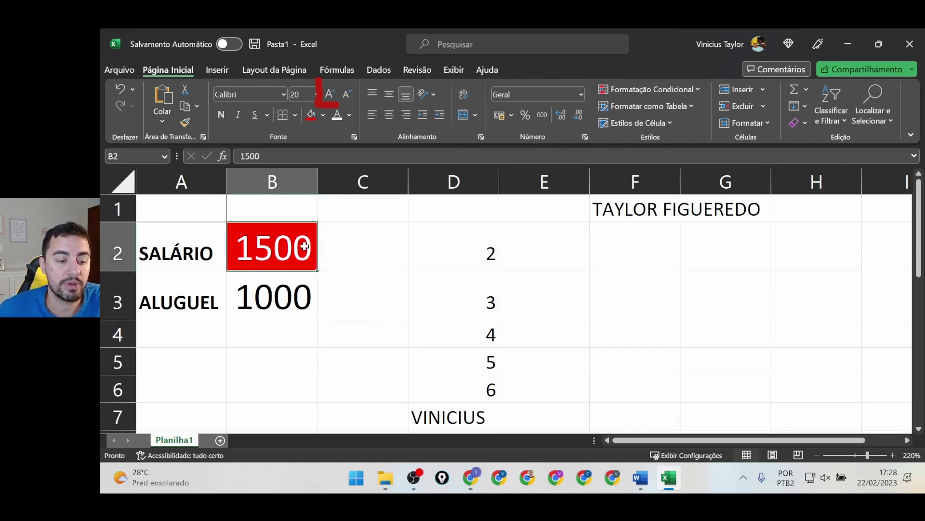
click(308, 298)
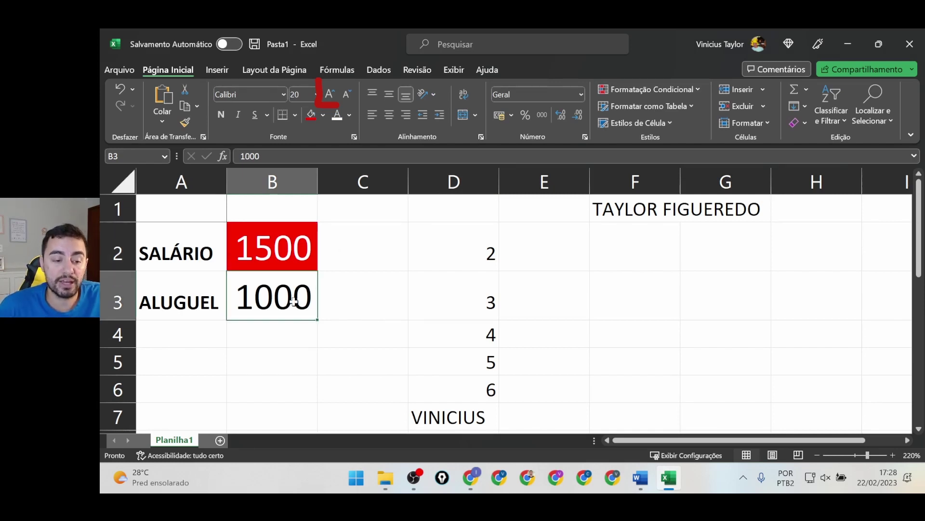
click(296, 333)
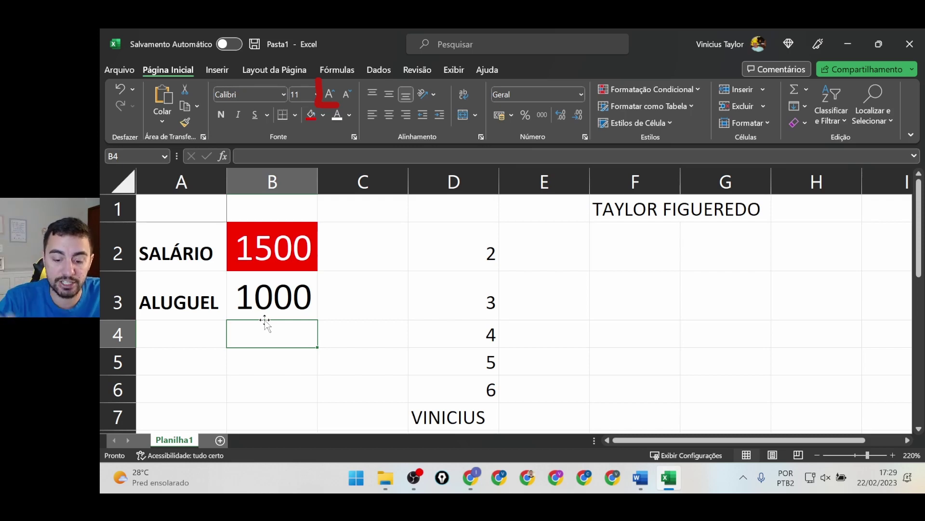
Start a formula in cell B4 with an equals sign
text(=)
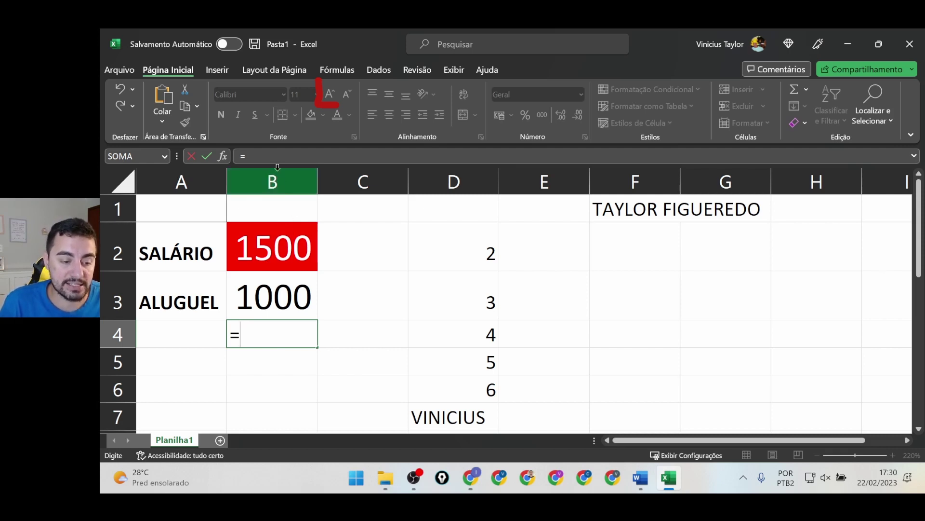
Enter =B2+B3 in B4, adding salary and rent for a total of 2500
click(274, 248)
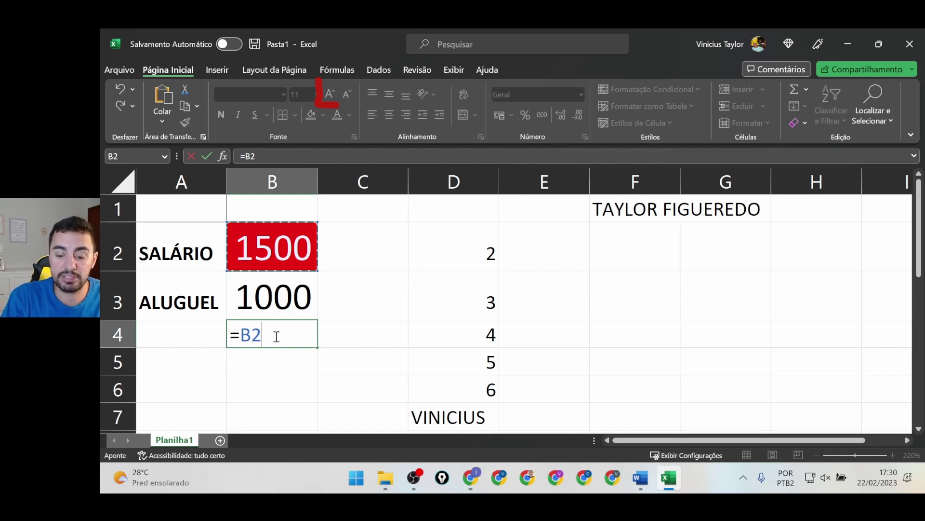
text(+)
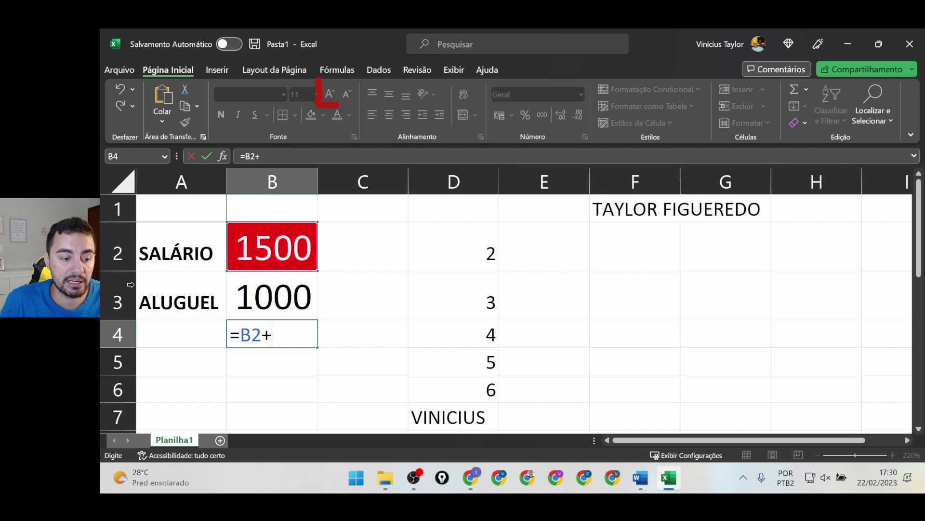
click(290, 303)
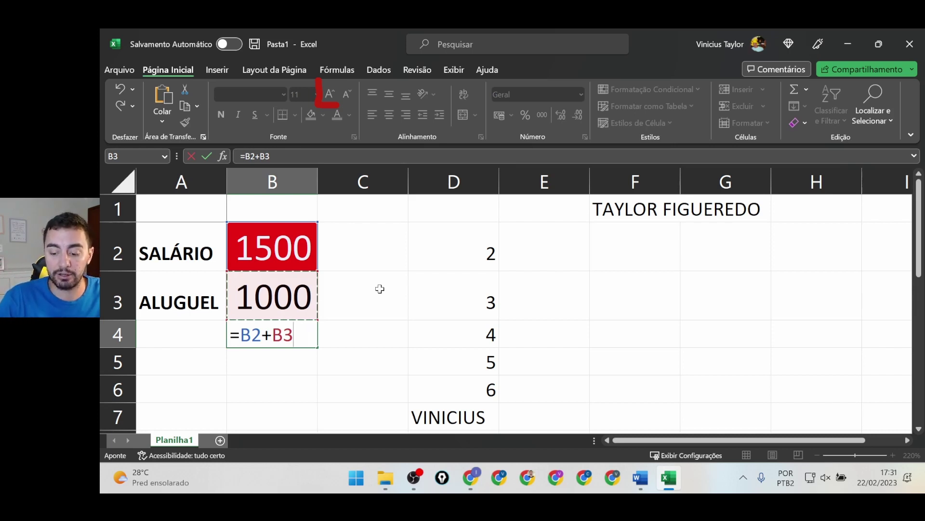
key(Return)
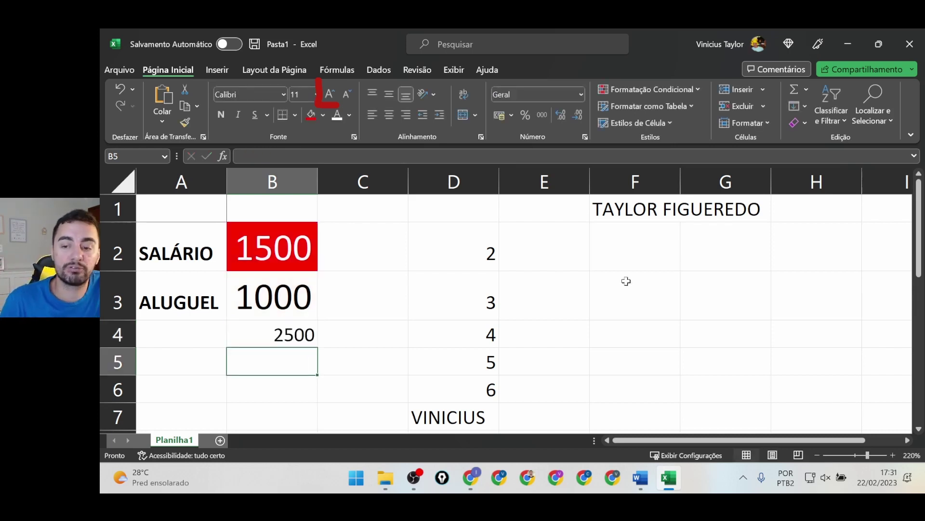
Enlarge the 2500 total in B4 to font size 20
click(286, 333)
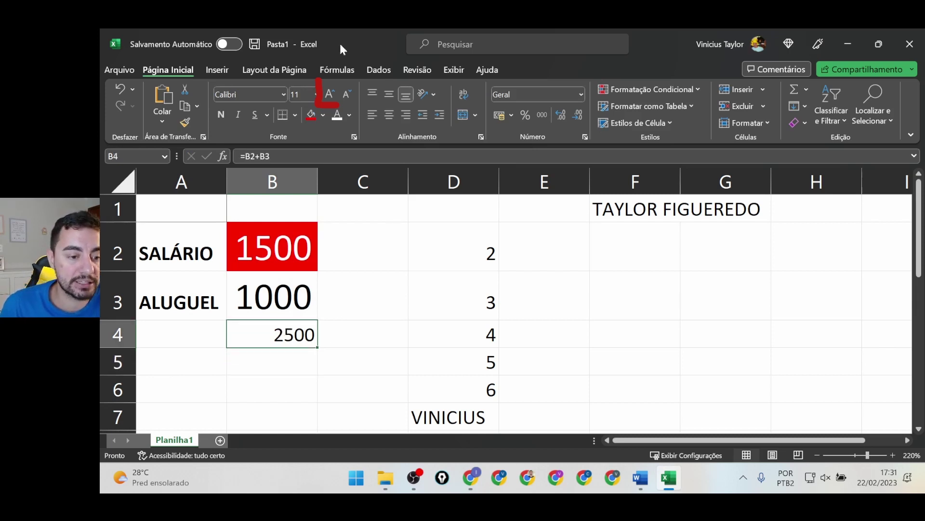
click(332, 92)
click(332, 93)
click(332, 93)
click(332, 92)
click(332, 93)
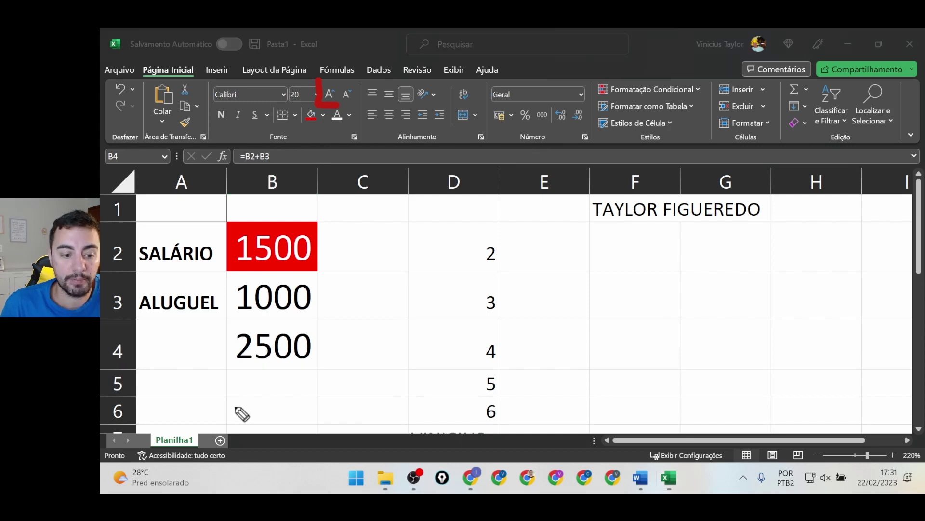
Annotate with pen marks: a box around 2500, a bracket and plus sign by the salary
mouse_move(322, 319)
mouse_down()
mouse_move(234, 320)
mouse_move(231, 378)
mouse_move(320, 376)
mouse_move(323, 324)
mouse_up()
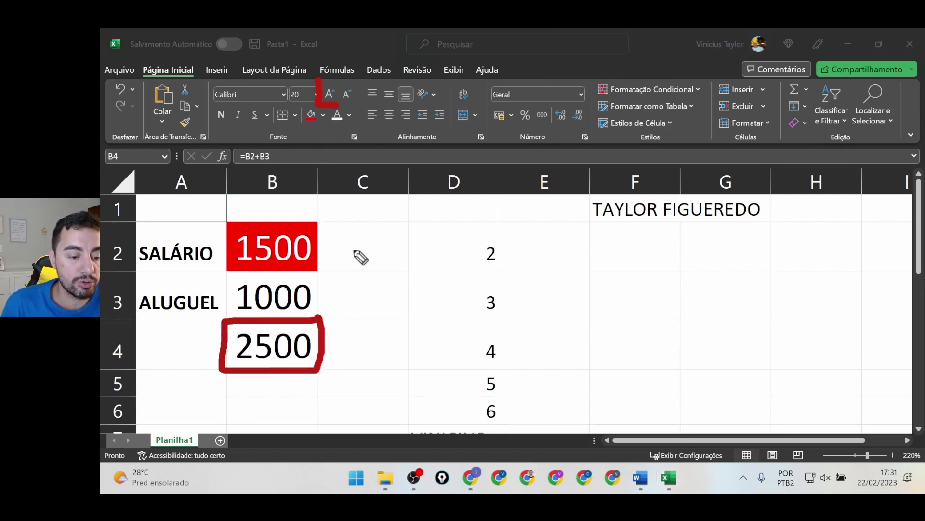
drag(323, 232, 332, 285)
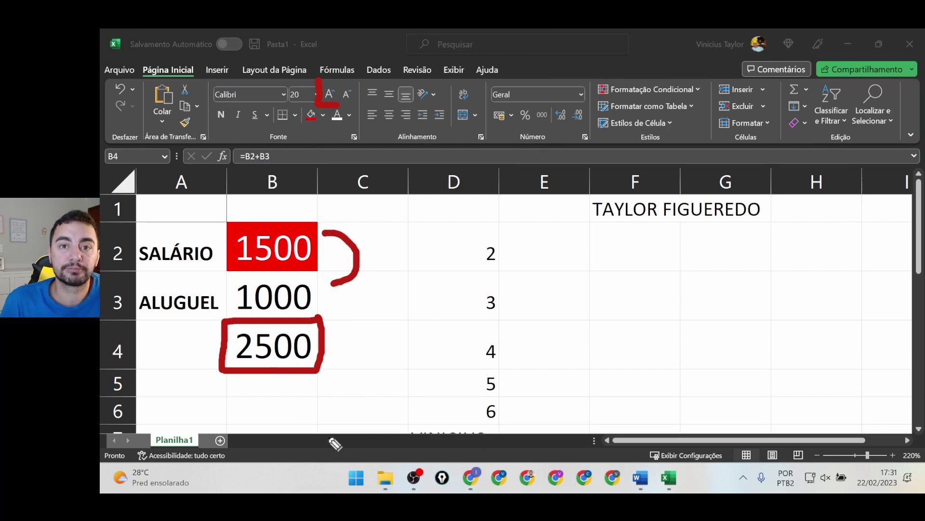
mouse_move(373, 259)
mouse_down()
mouse_move(402, 252)
mouse_move(386, 276)
mouse_up()
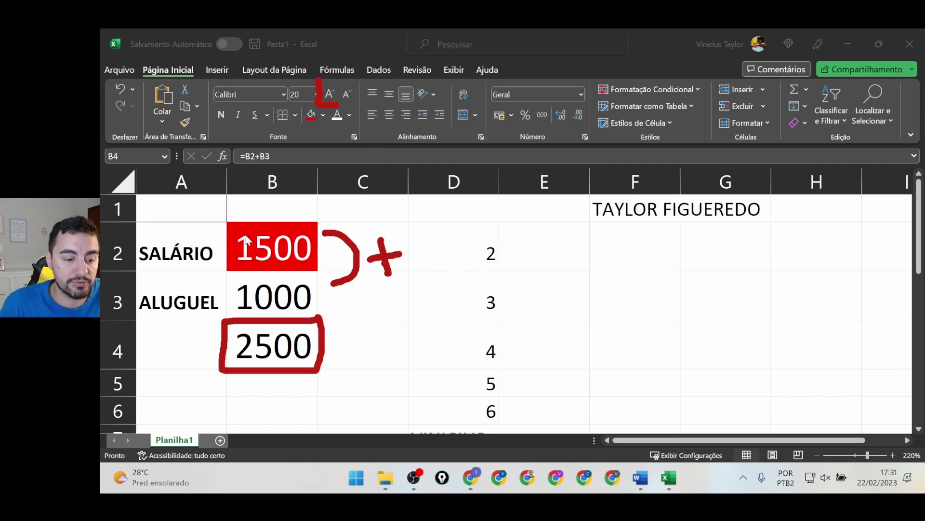
Change the salary in B2 to 2000 and the rent in B3 to 800
click(280, 251)
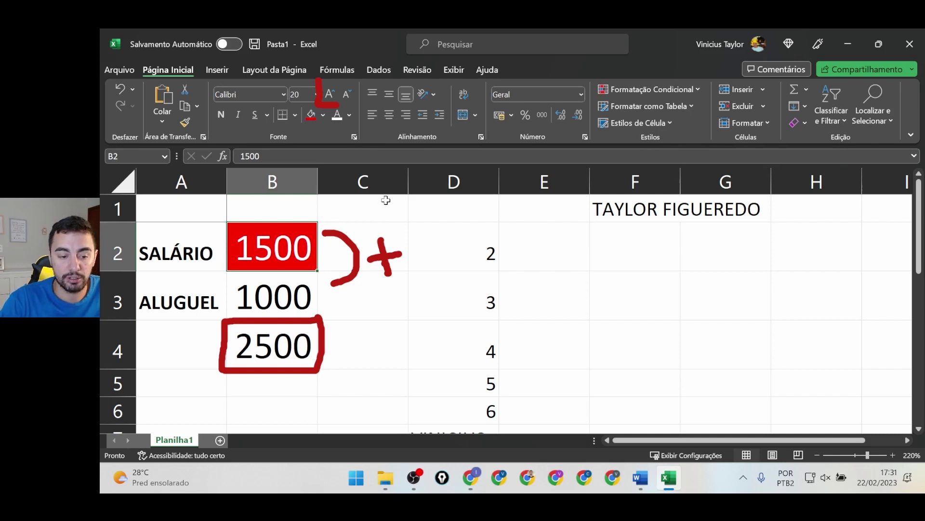
text(2000)
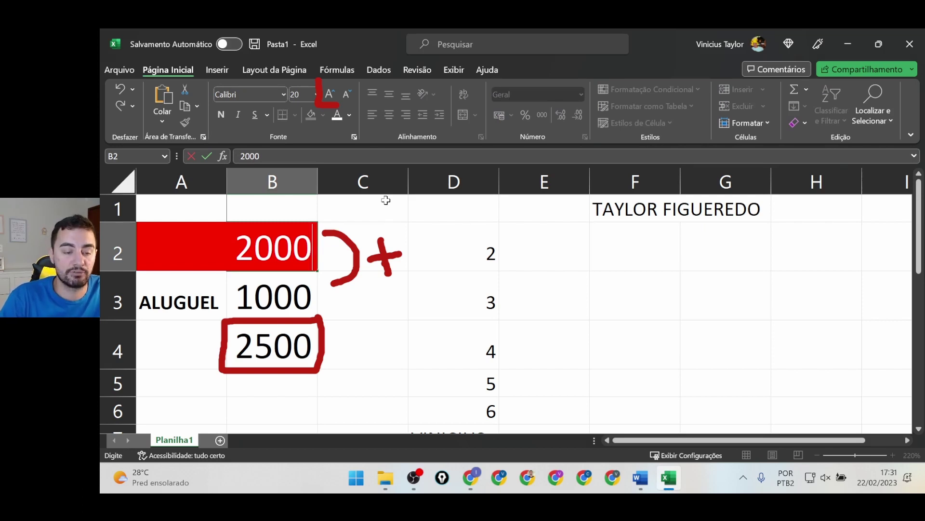
key(Return)
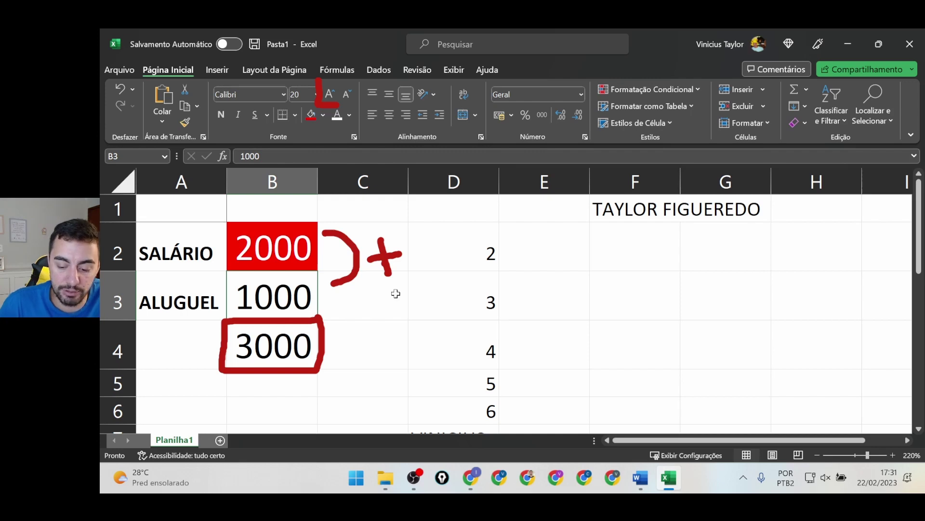
text(80)
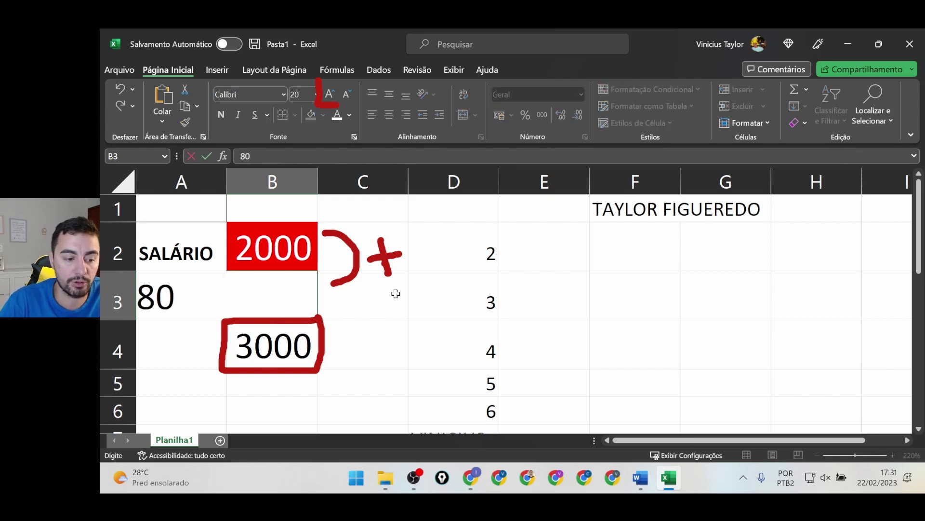
text(0)
key(Return)
text(ALUGUEL)
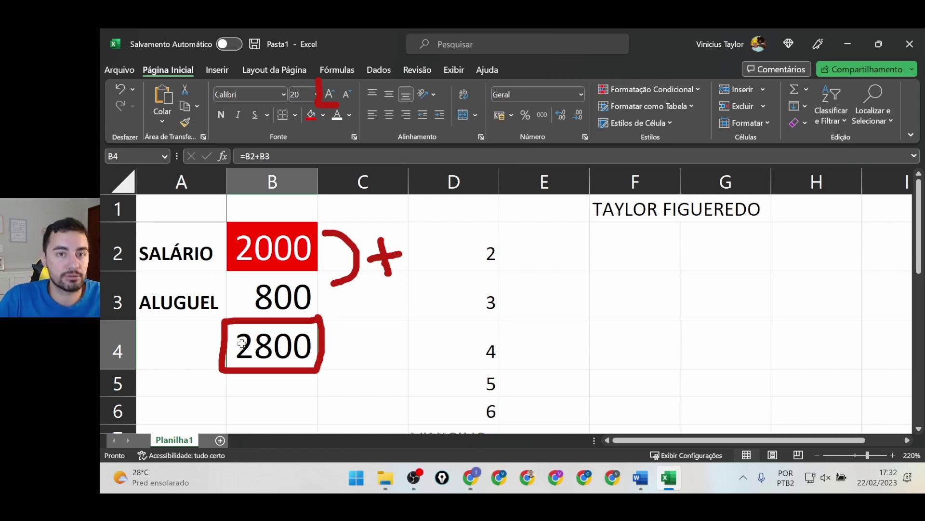
Enter POUPANÇA in A1, widen column A to fit it, and put 3000 in B1
click(202, 216)
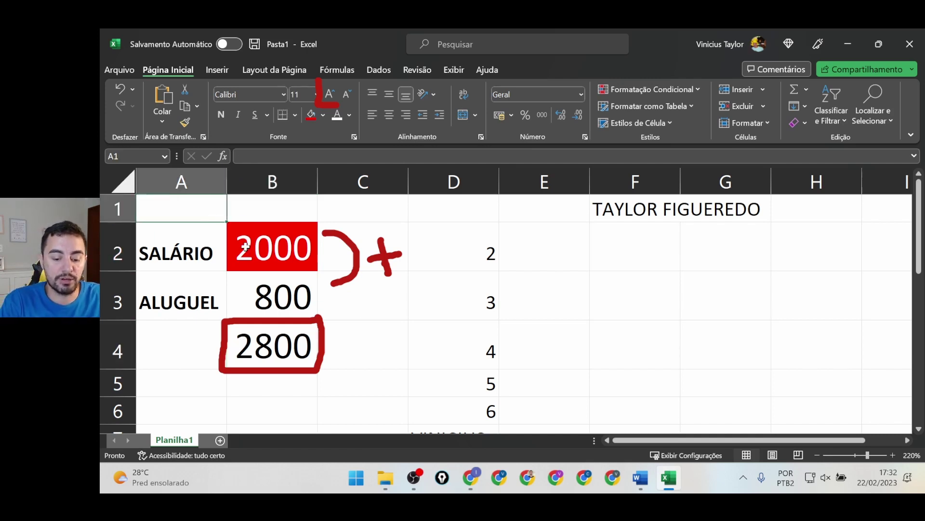
text(POUPA)
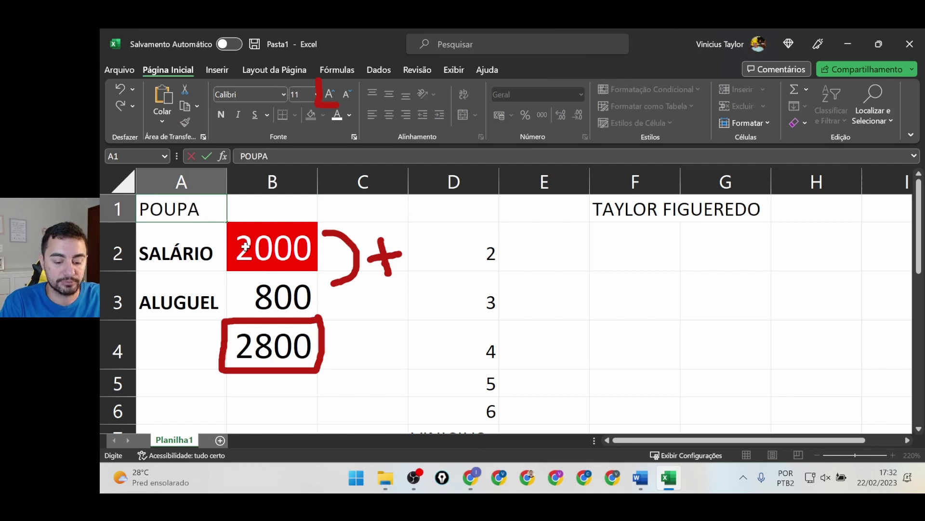
text(NÇA)
key(Return)
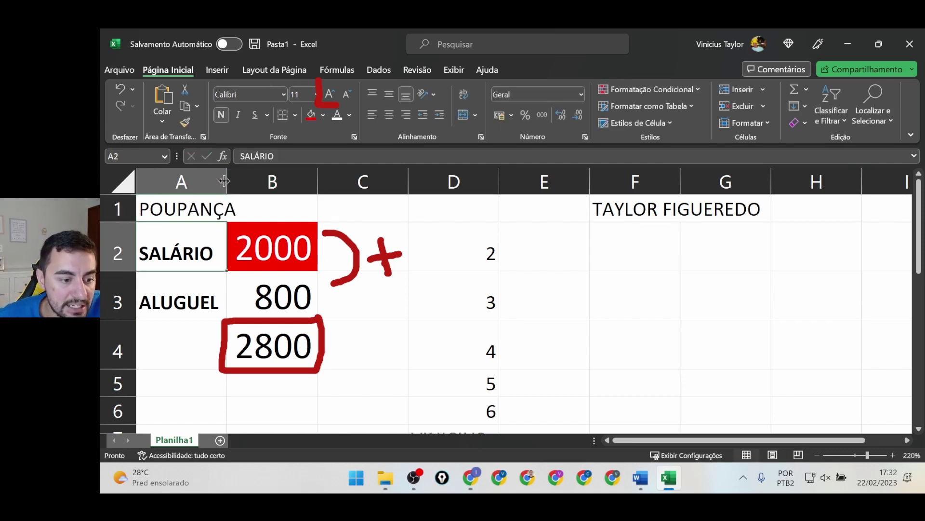
drag(227, 178, 241, 178)
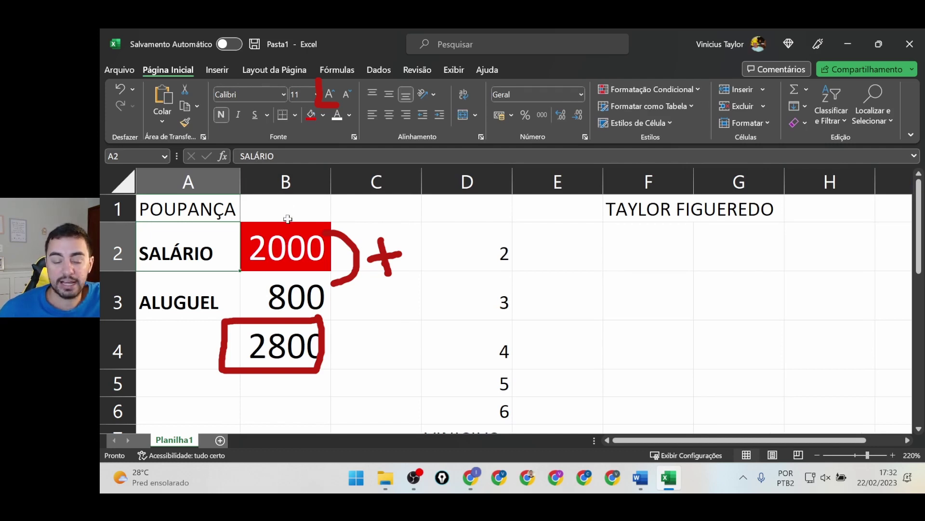
click(285, 210)
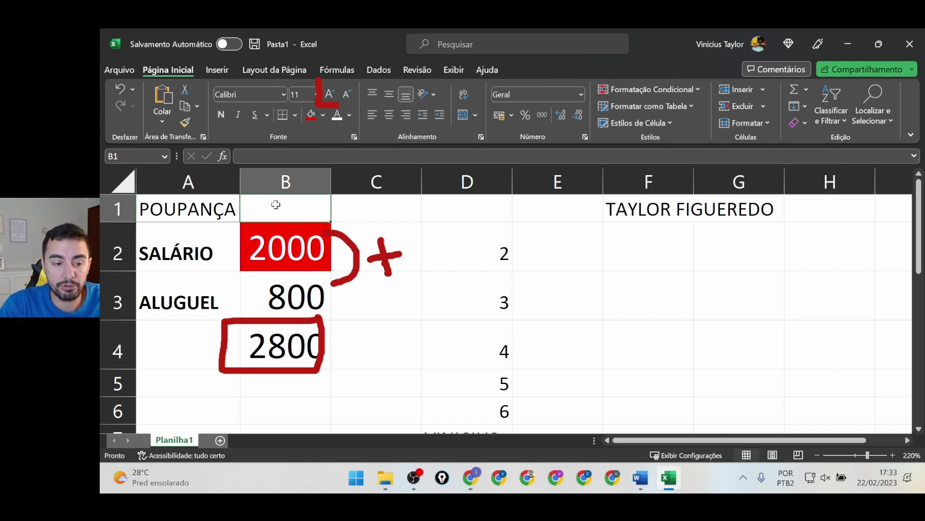
text(3000)
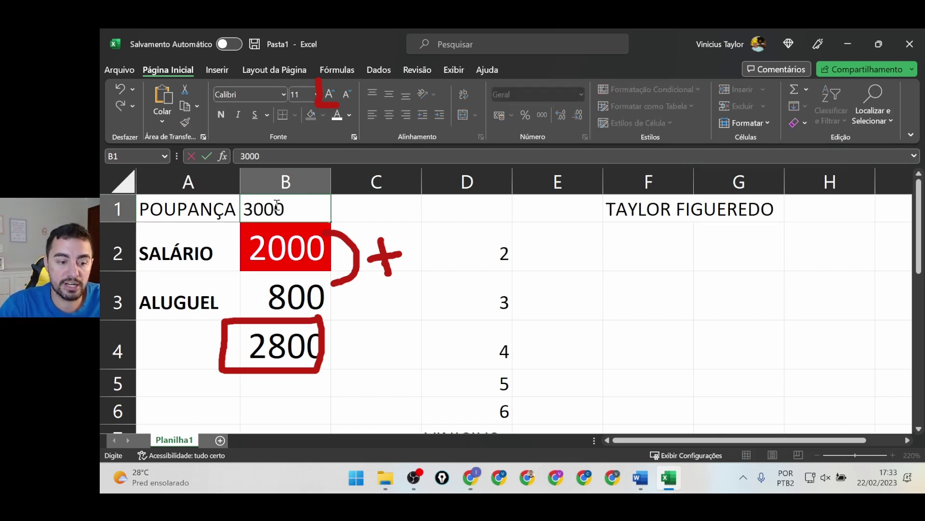
key(Return)
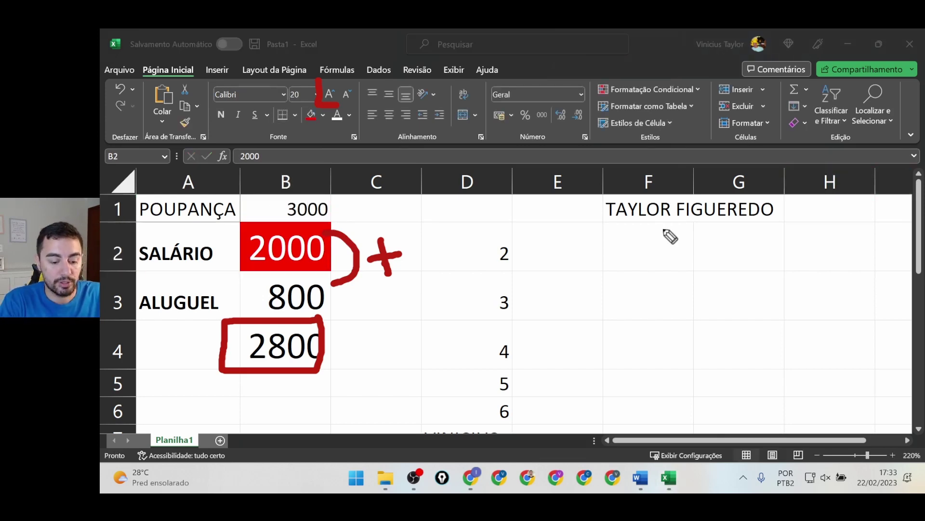
key(e)
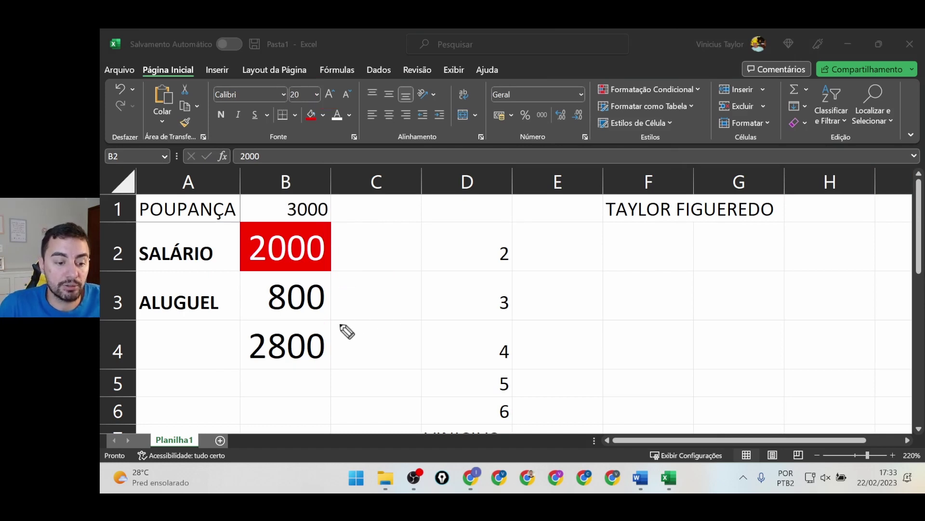
mouse_move(333, 319)
mouse_down()
mouse_move(236, 320)
mouse_move(232, 379)
mouse_move(337, 377)
mouse_move(338, 318)
mouse_up()
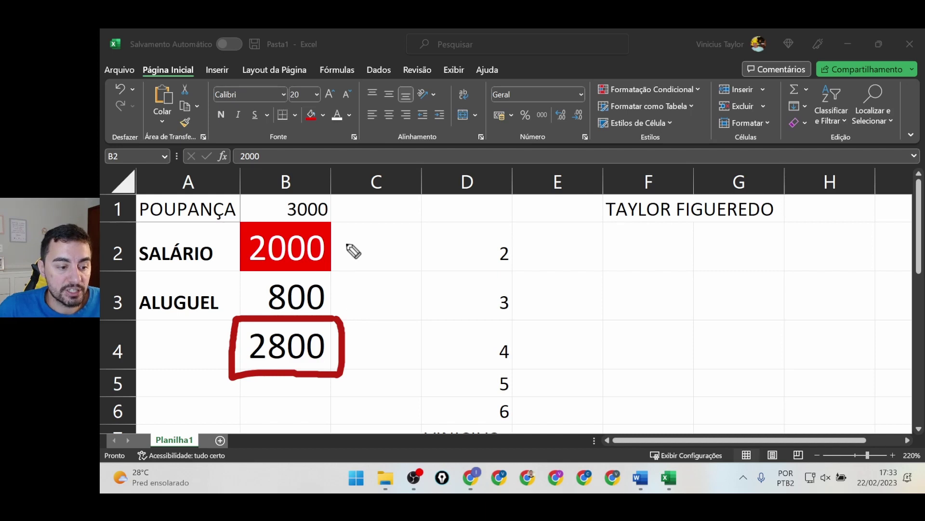
mouse_move(336, 243)
mouse_down()
mouse_move(367, 252)
mouse_move(360, 291)
mouse_move(343, 295)
mouse_up()
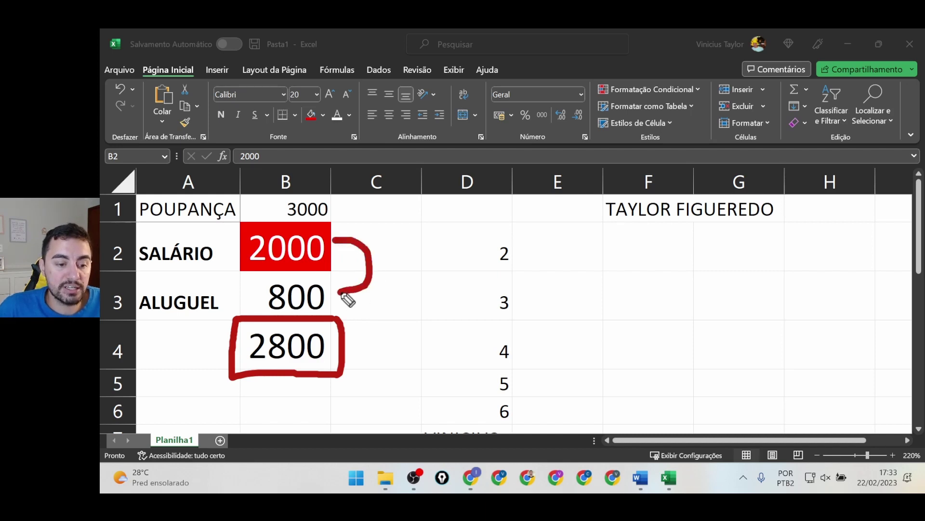
mouse_move(386, 261)
mouse_down()
mouse_move(415, 259)
mouse_move(401, 271)
mouse_up()
drag(336, 209, 346, 211)
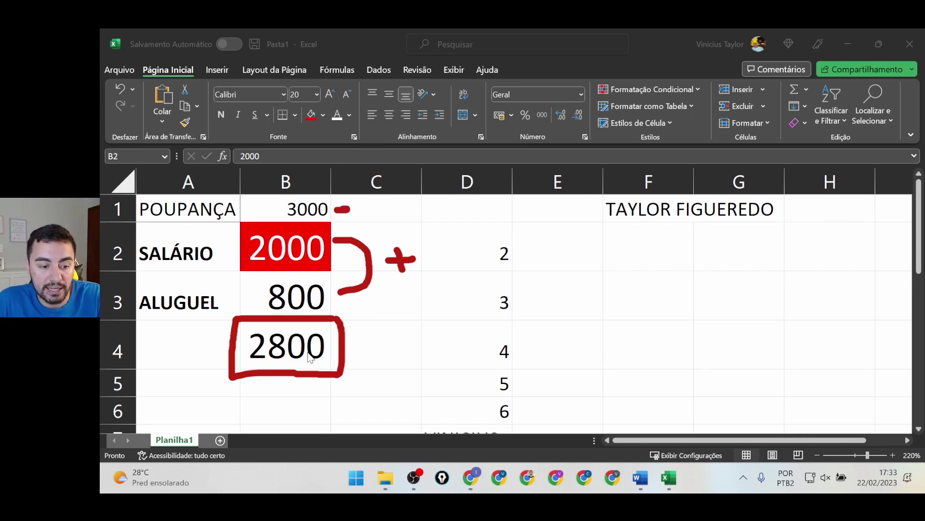
key(Escape)
click(308, 343)
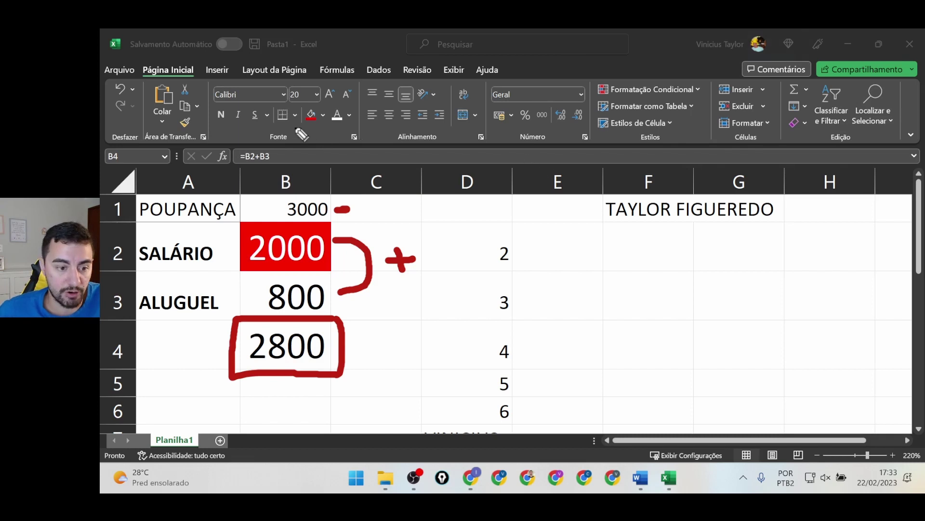
mouse_move(261, 141)
mouse_down()
mouse_move(234, 144)
mouse_move(279, 175)
mouse_up()
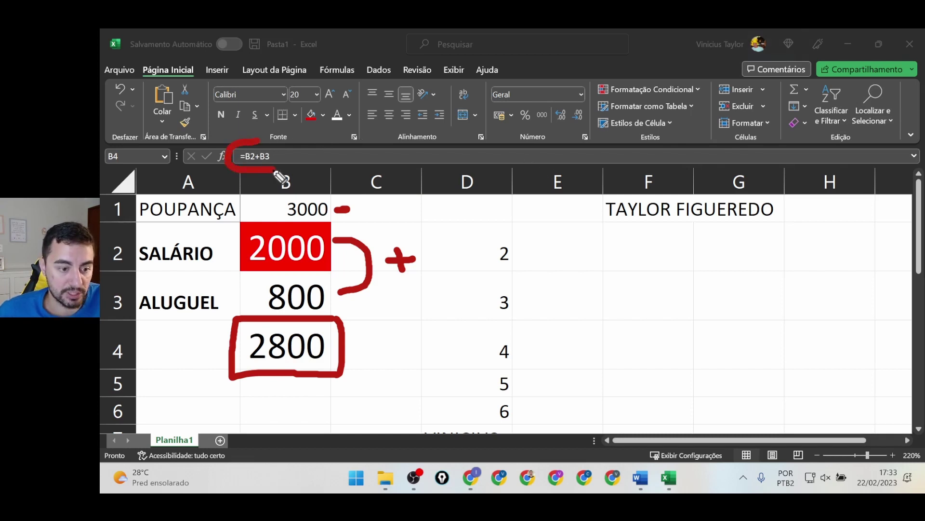
Append +B1 to B4's formula, making =B2+B3+B1 total 5800
click(293, 155)
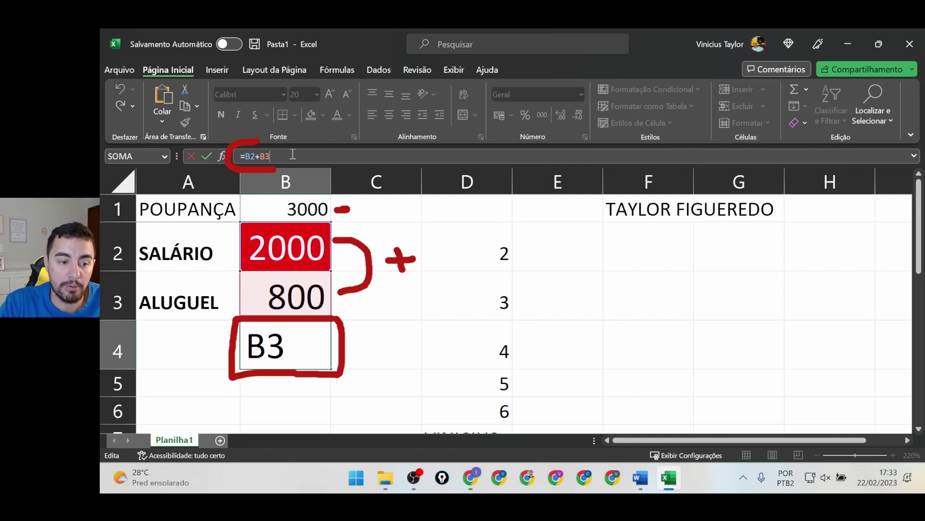
text(+)
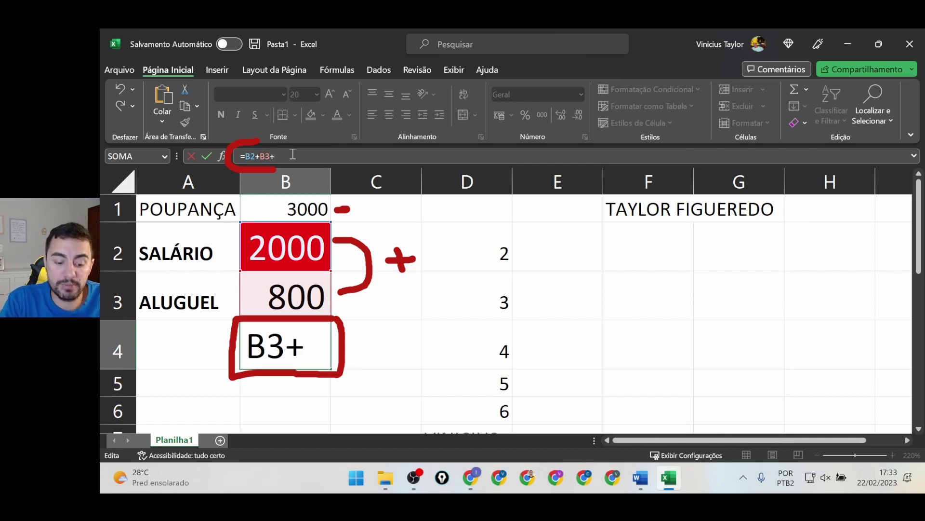
text(B)
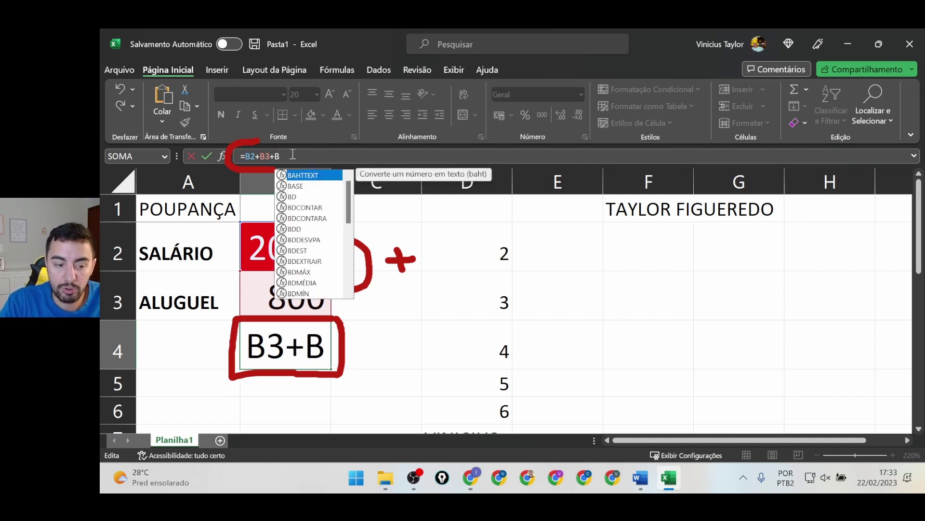
text(1)
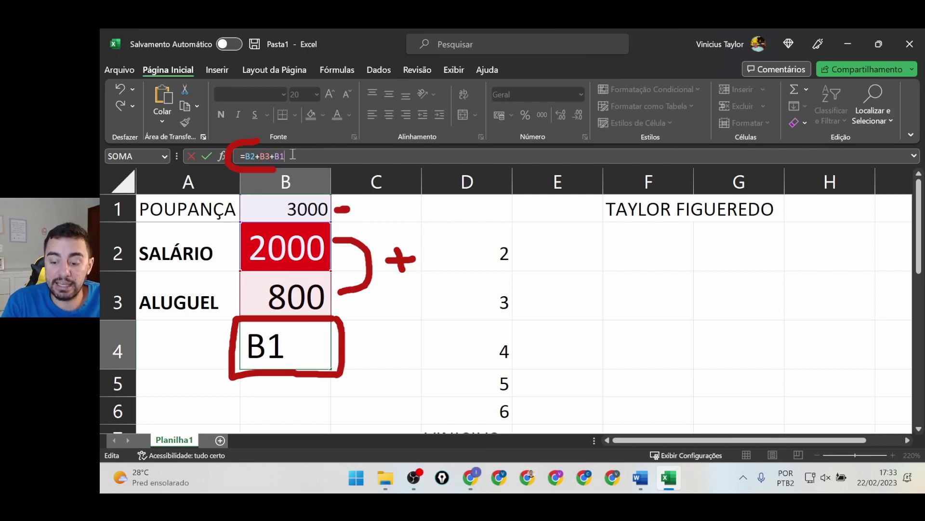
key(Return)
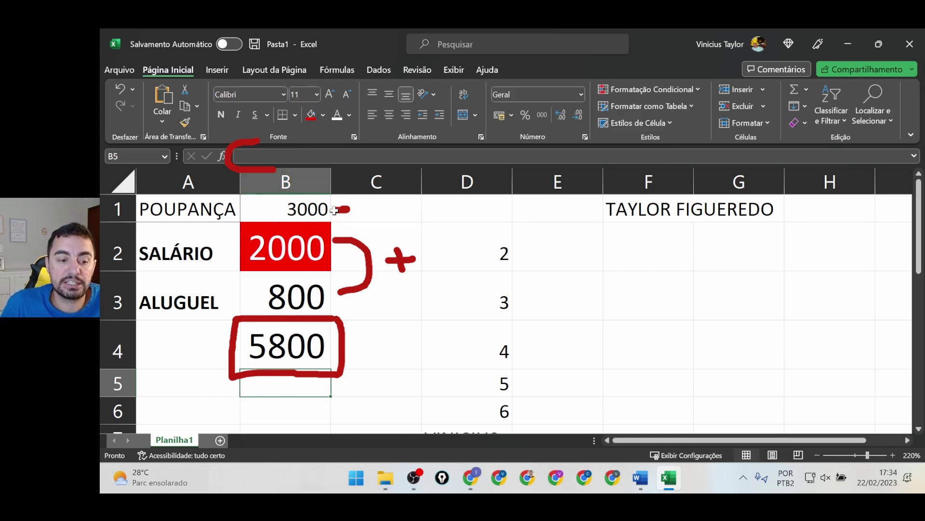
Enlarge the 3000 in B1 to font size 20, then circle the 5800 total with the pen
click(303, 209)
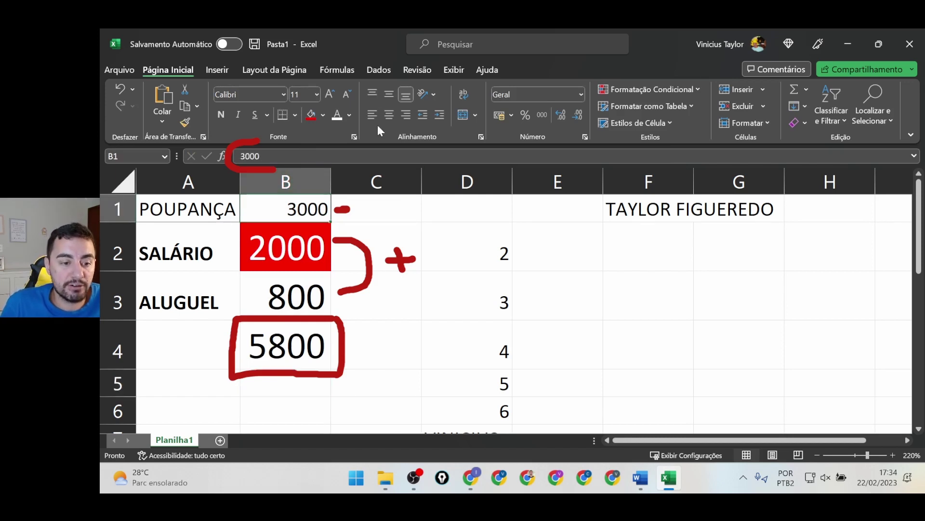
click(333, 95)
click(333, 95)
click(333, 95)
click(333, 95)
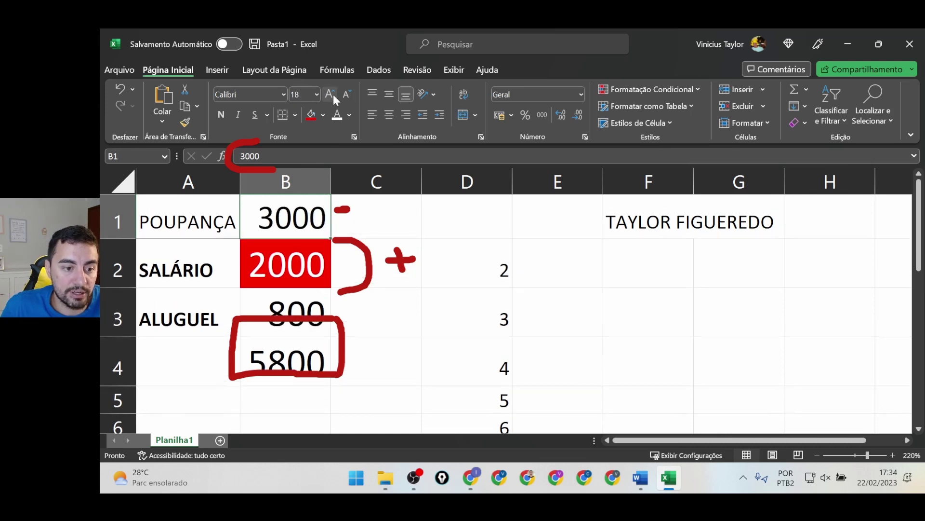
click(333, 94)
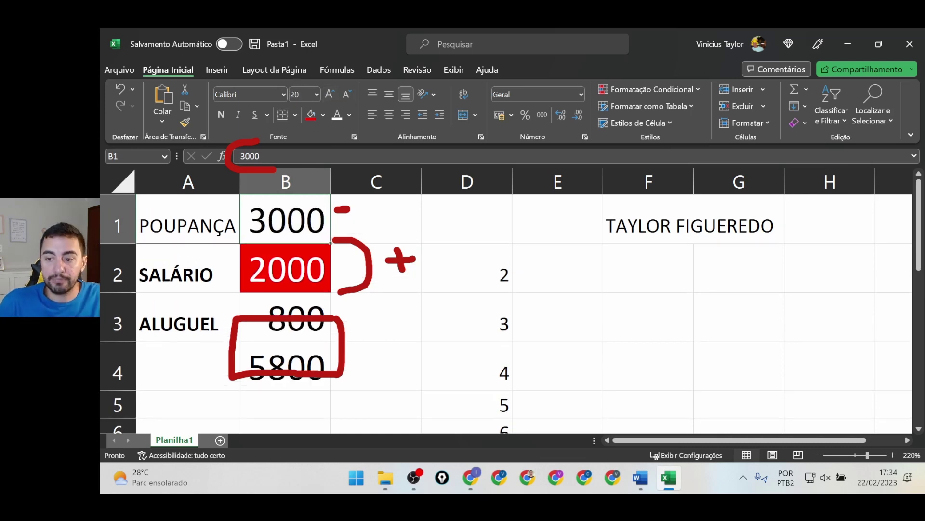
key(e)
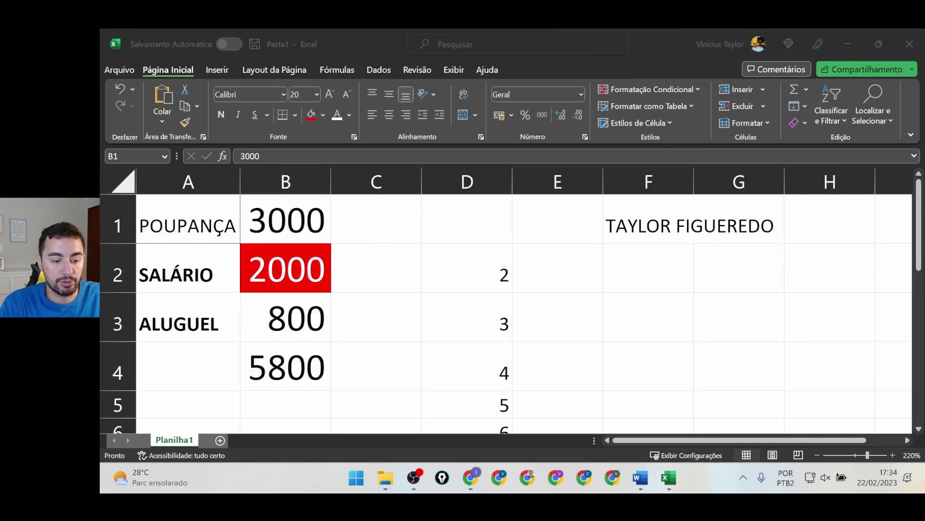
mouse_move(335, 344)
mouse_down()
mouse_move(299, 394)
mouse_move(337, 377)
mouse_move(341, 350)
mouse_up()
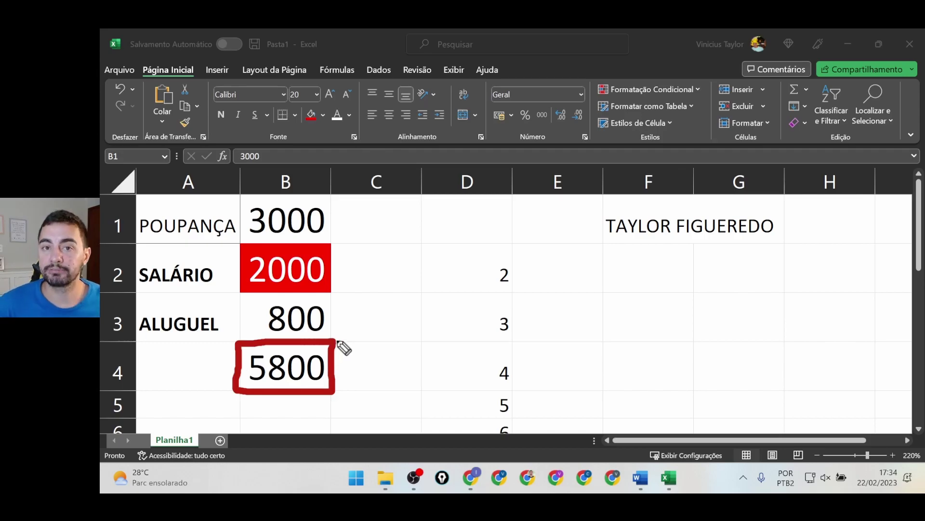